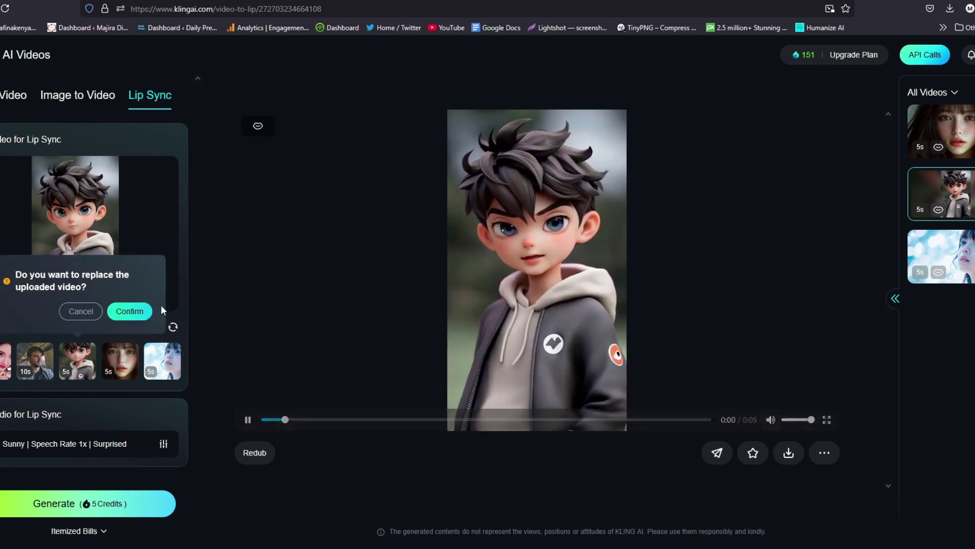
pyautogui.click(87, 309)
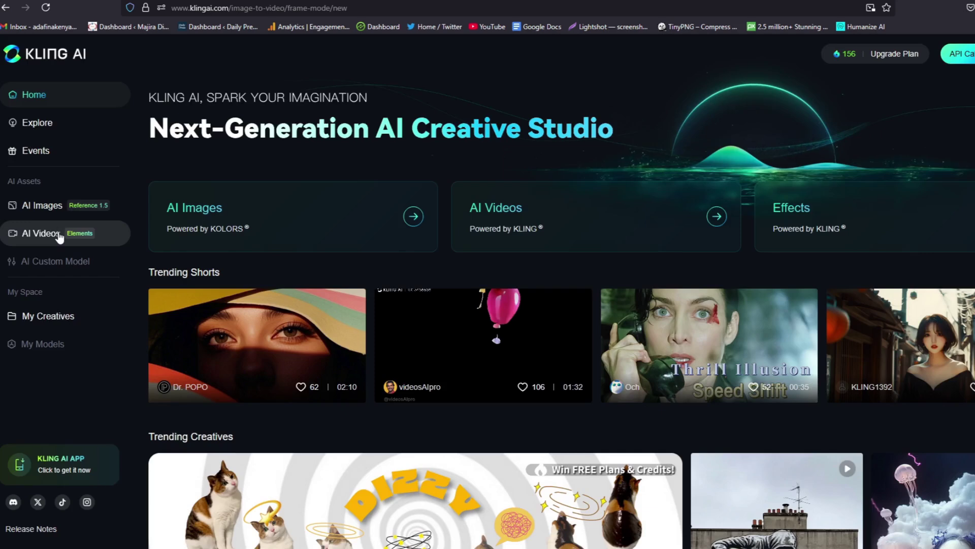
# Step: Open the Lip Sync tool within AI Videos and dismiss the DeepSeek announcement
pyautogui.click(117, 265)
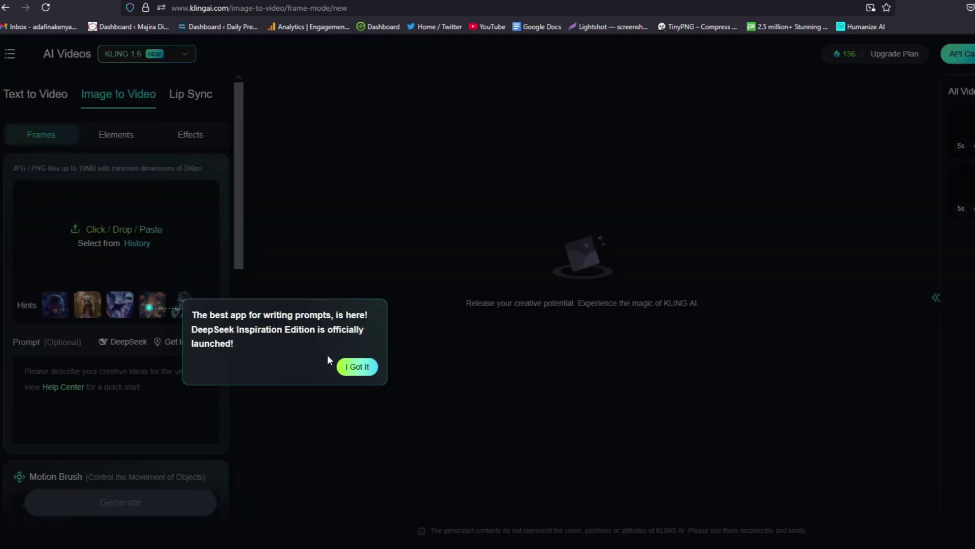
pyautogui.click(350, 367)
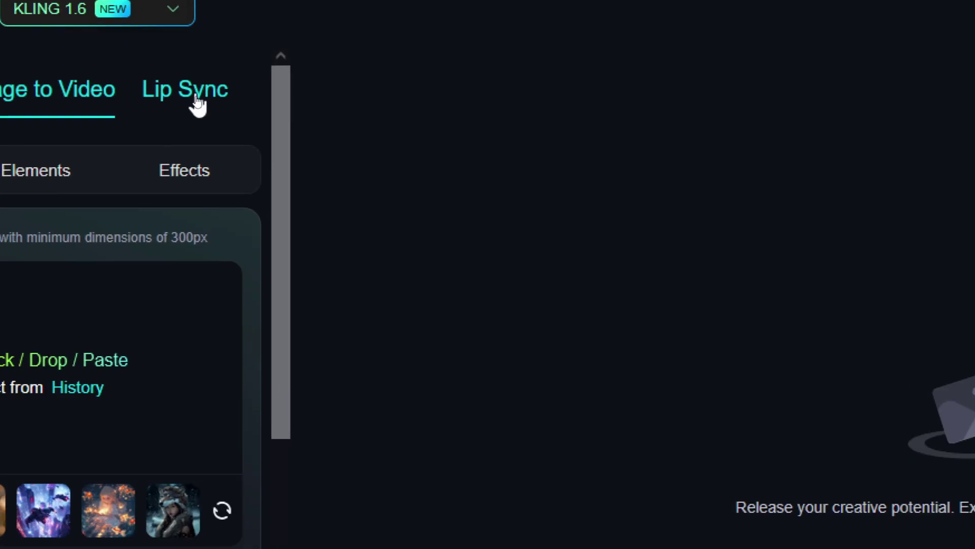
pyautogui.click(196, 98)
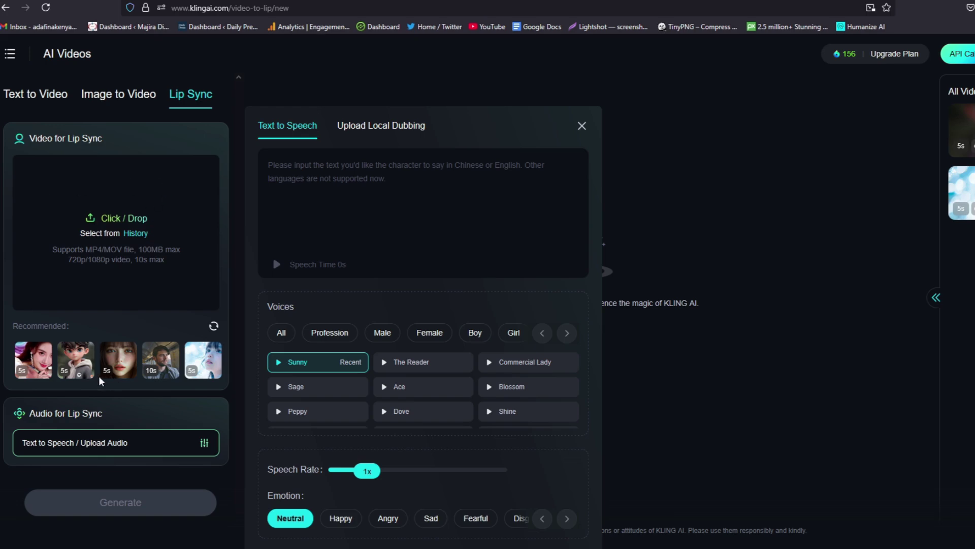
# Step: Choose the recommended 5-second close-up clip of the brown-haired woman as the lip-sync video and preview it
pyautogui.moveTo(72, 371)
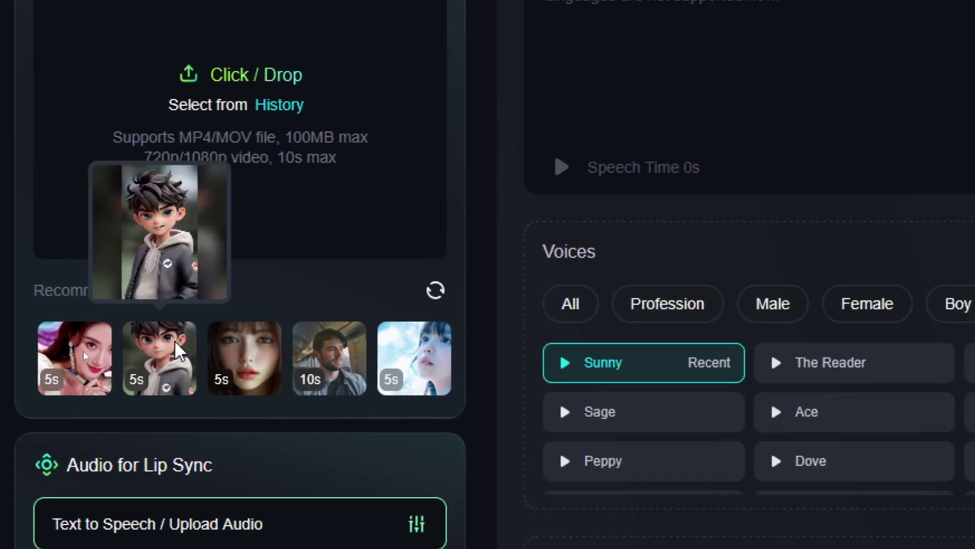
pyautogui.moveTo(253, 371)
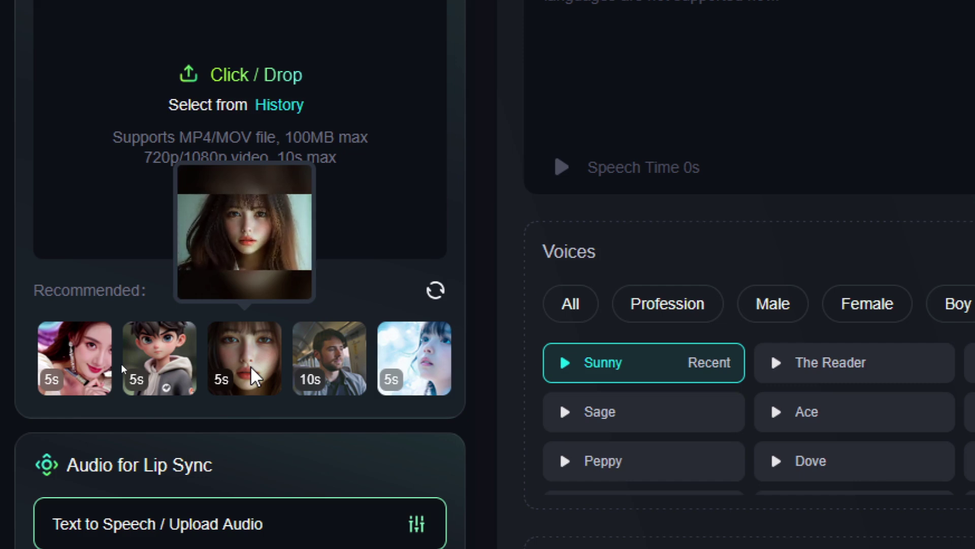
pyautogui.click(231, 343)
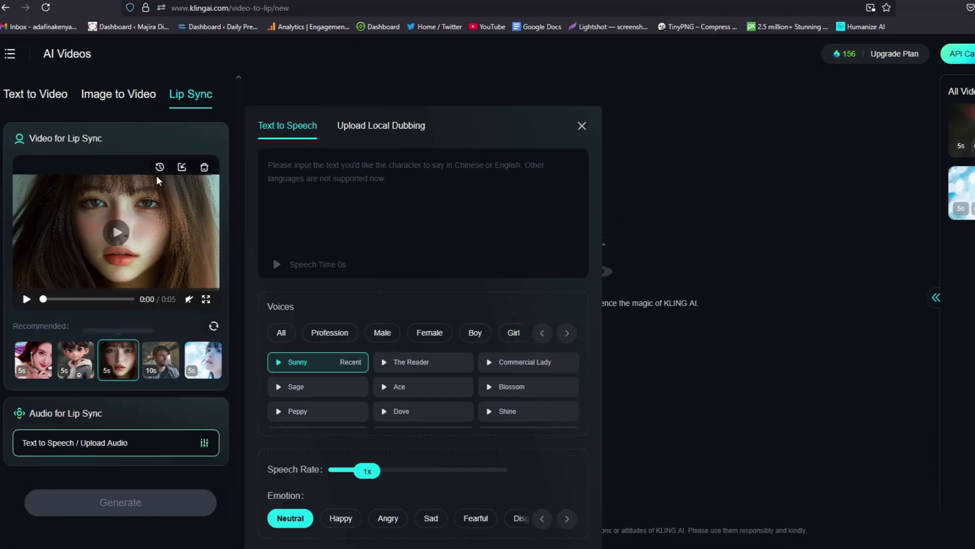
pyautogui.click(26, 299)
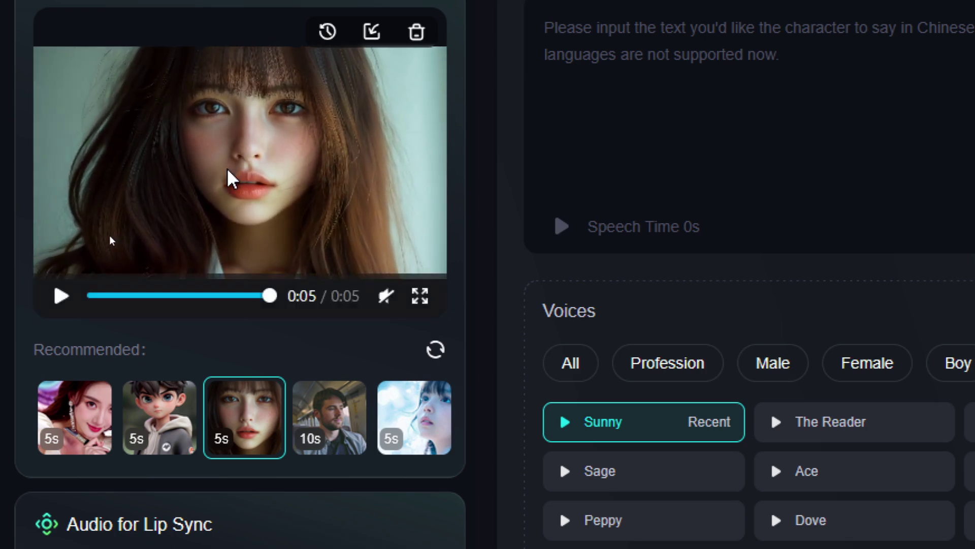
pyautogui.click(62, 296)
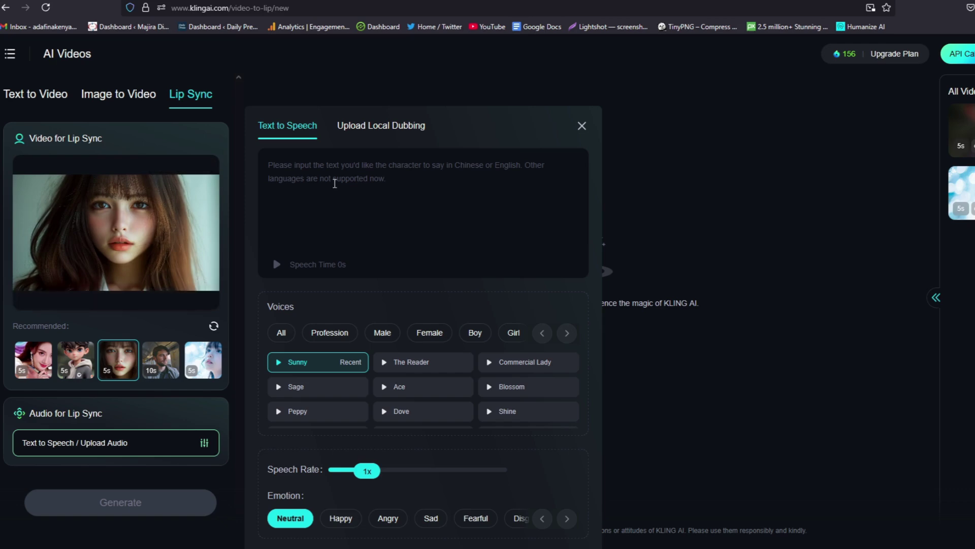
# Step: Enter speech text that introduces the avatar by name, followed by "I am an AI avatar. Can you tell me your name please?"
pyautogui.click(333, 178)
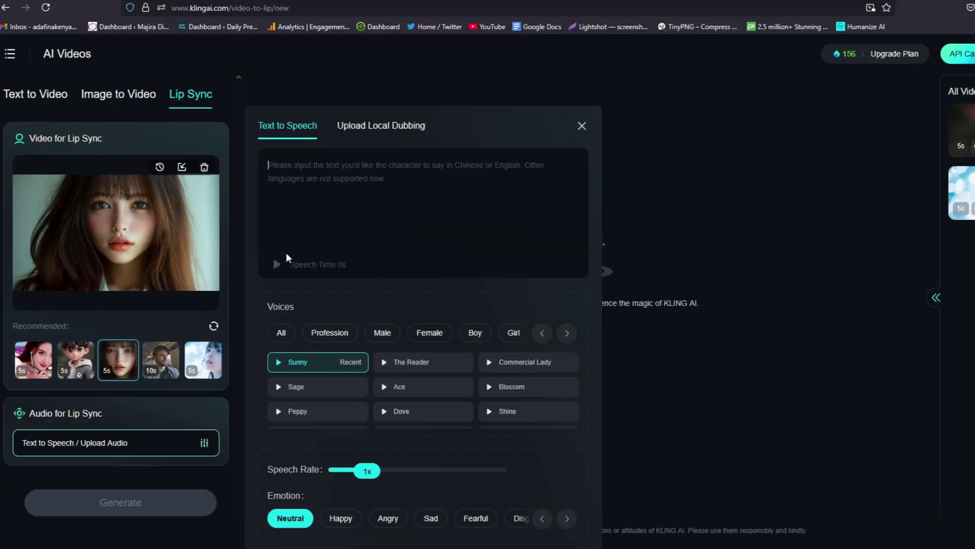
pyautogui.write('My name is Lynn. I am AN AI avatar. Can you tell me your name please?')
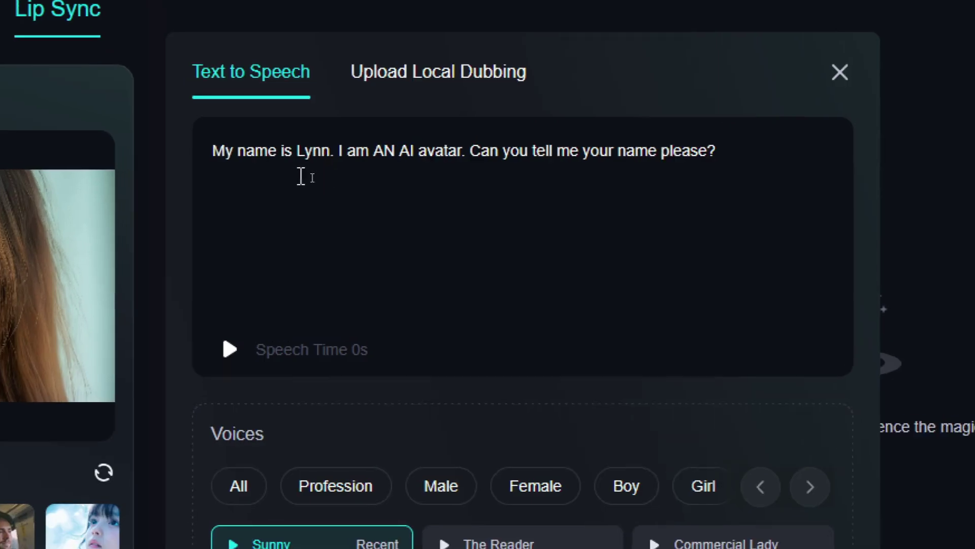
pyautogui.doubleClick(384, 153)
pyautogui.write('an')
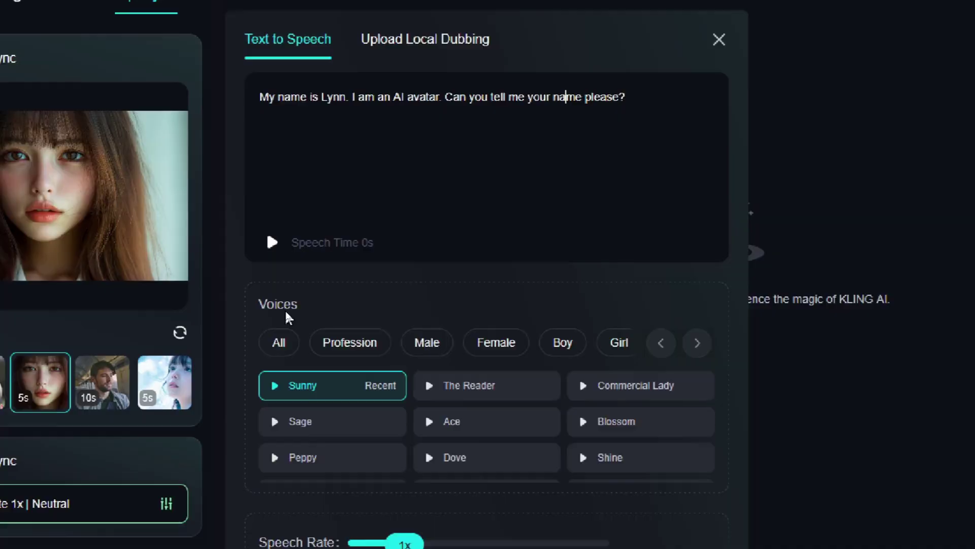
# Step: Compare The Reader, Blossom and Peppy voices, and select Blossom from the Girl category
pyautogui.click(411, 361)
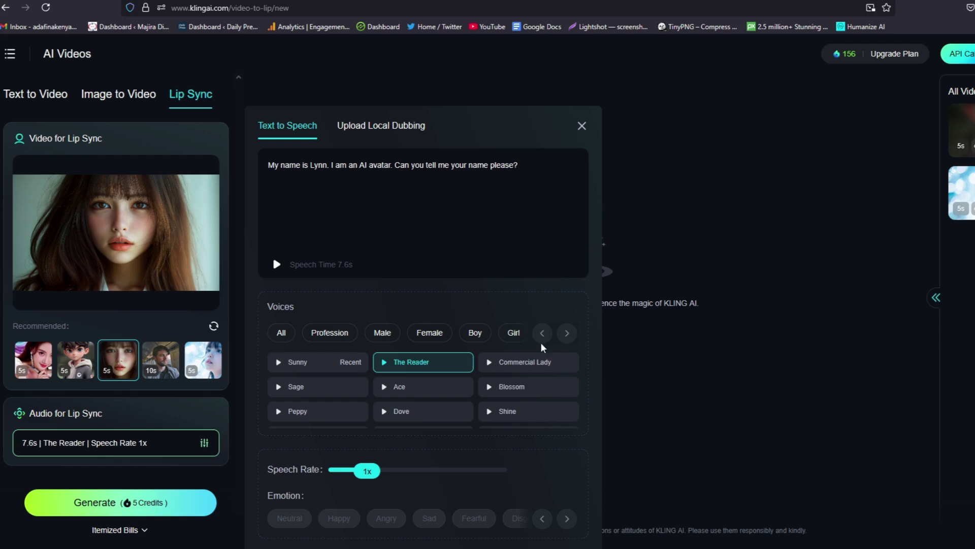
pyautogui.click(514, 334)
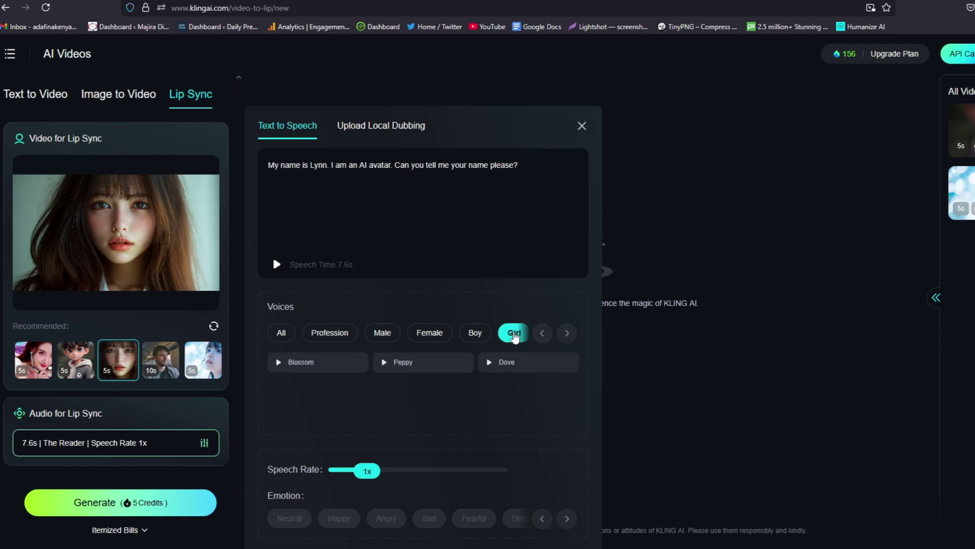
pyautogui.click(278, 363)
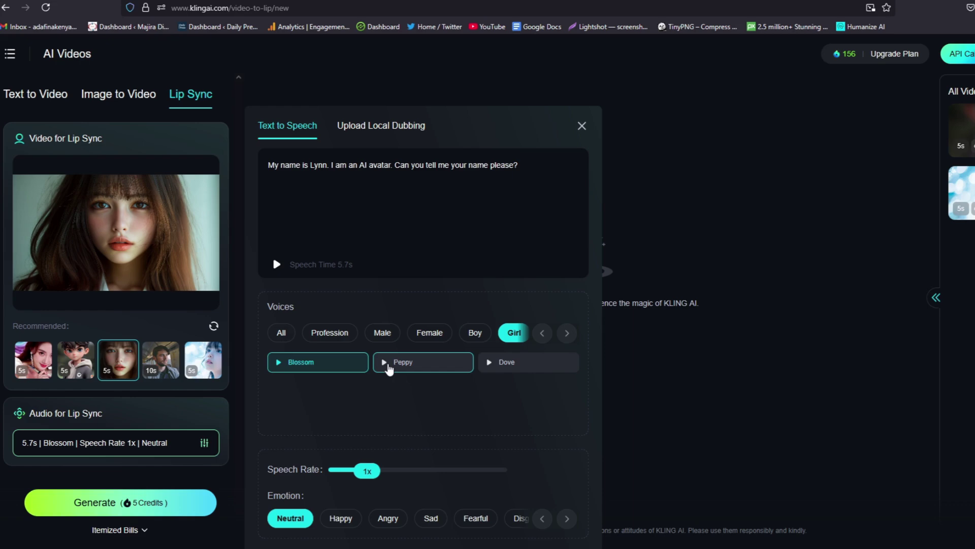
pyautogui.click(387, 368)
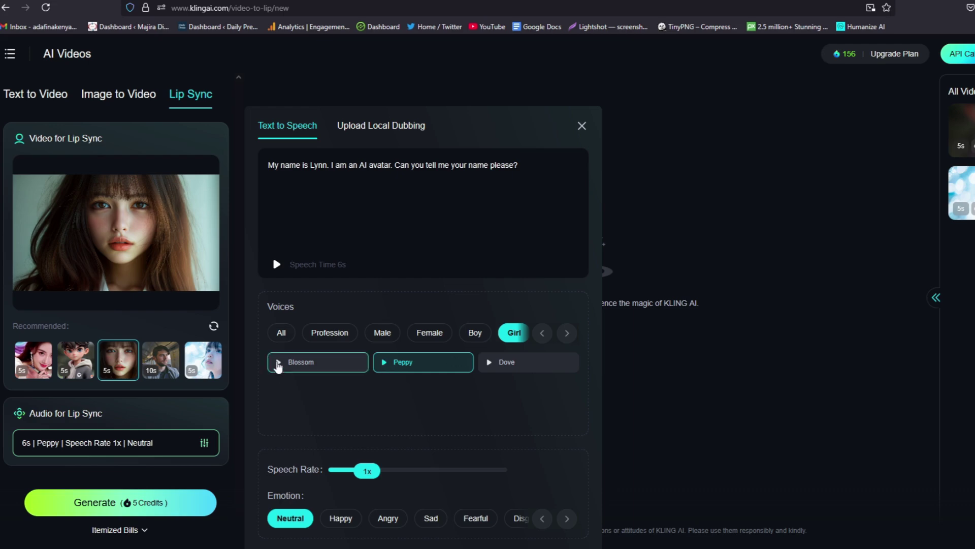
pyautogui.click(278, 363)
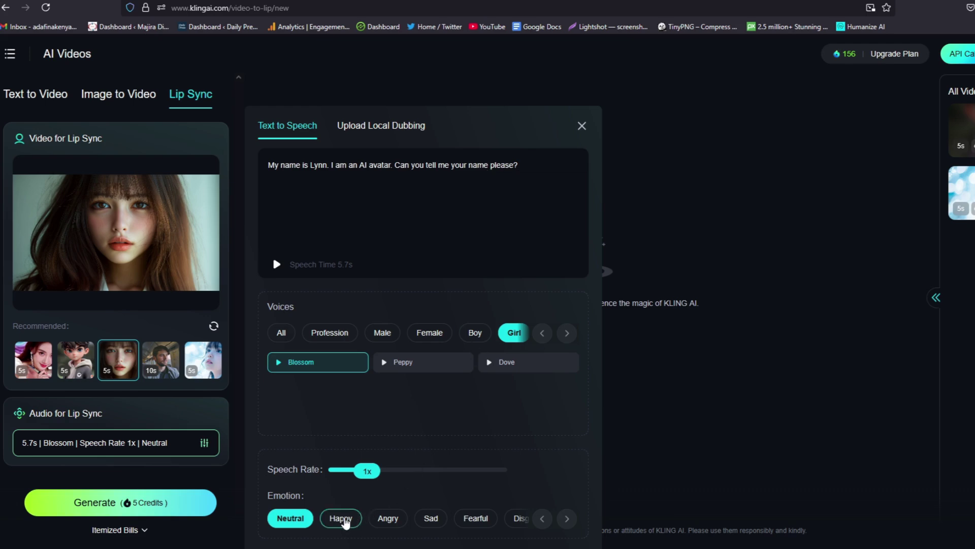
# Step: Audition the Blossom voice with the Happy, Sad and Surprised emotions, and return the emotion to Neutral
pyautogui.click(340, 518)
pyautogui.click(430, 519)
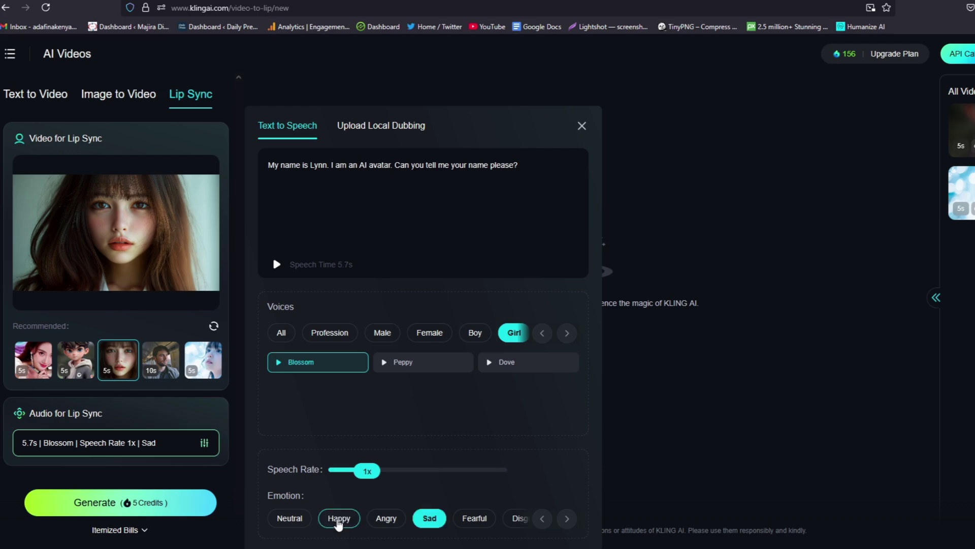
pyautogui.click(338, 518)
pyautogui.click(278, 364)
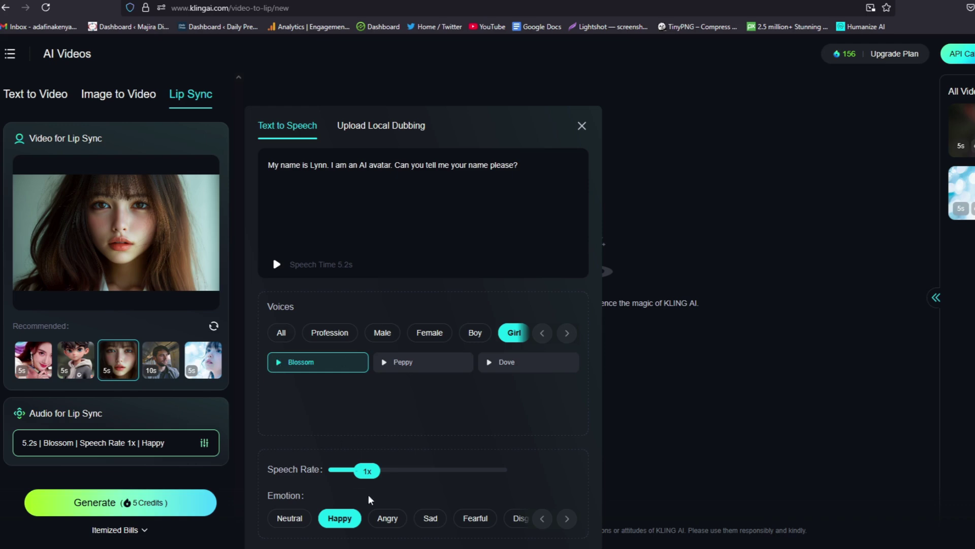
pyautogui.click(429, 518)
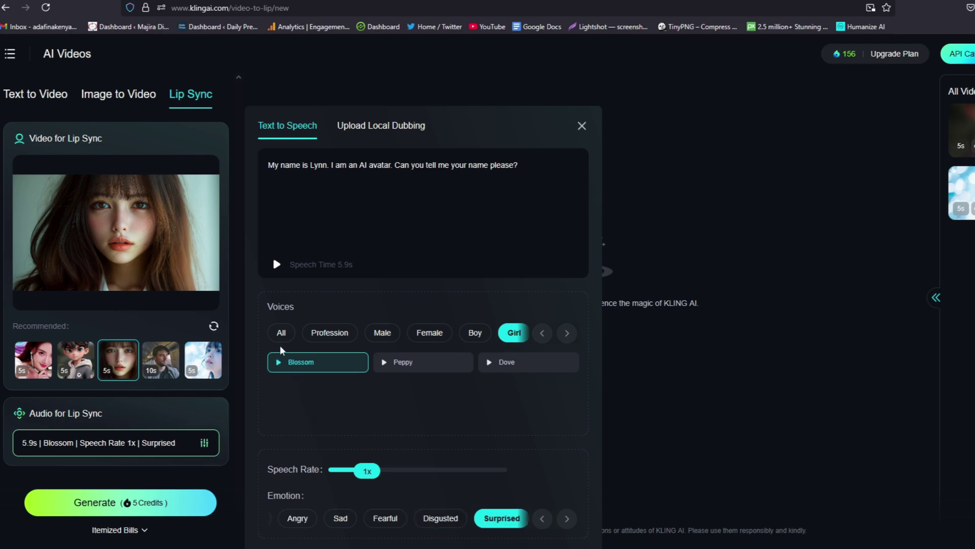
pyautogui.click(279, 364)
pyautogui.click(541, 521)
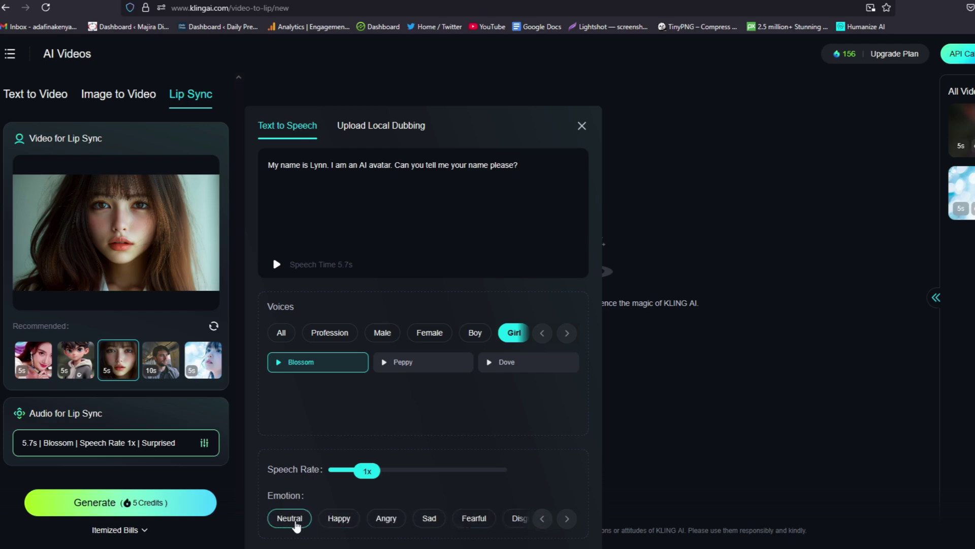
pyautogui.click(291, 520)
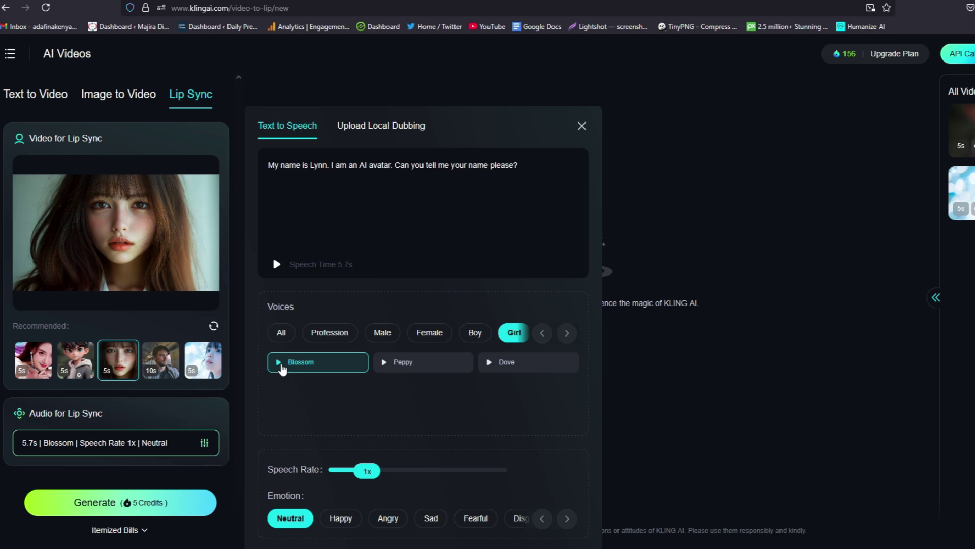
pyautogui.click(281, 365)
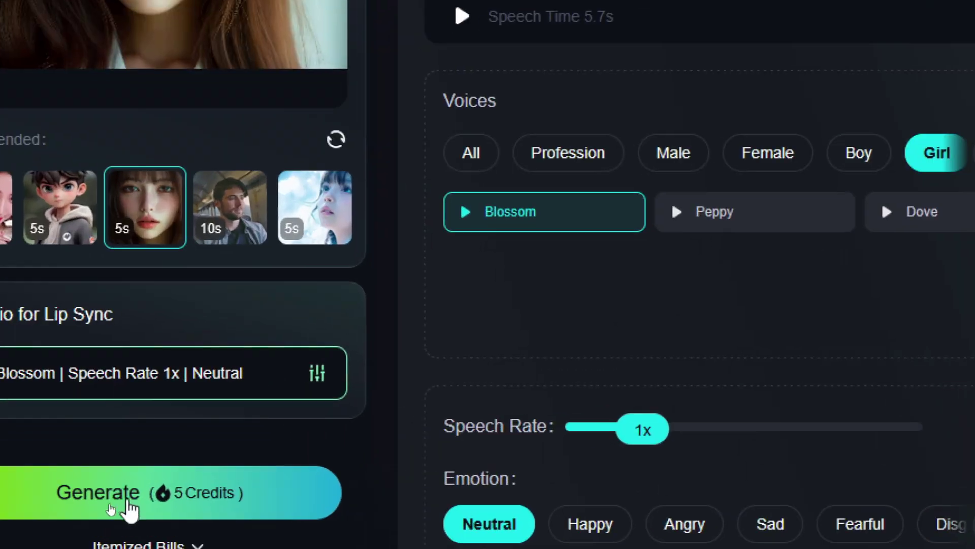
# Step: Generate the lip-sync video with the speech audio cropped to a 5.1-second section
pyautogui.click(108, 505)
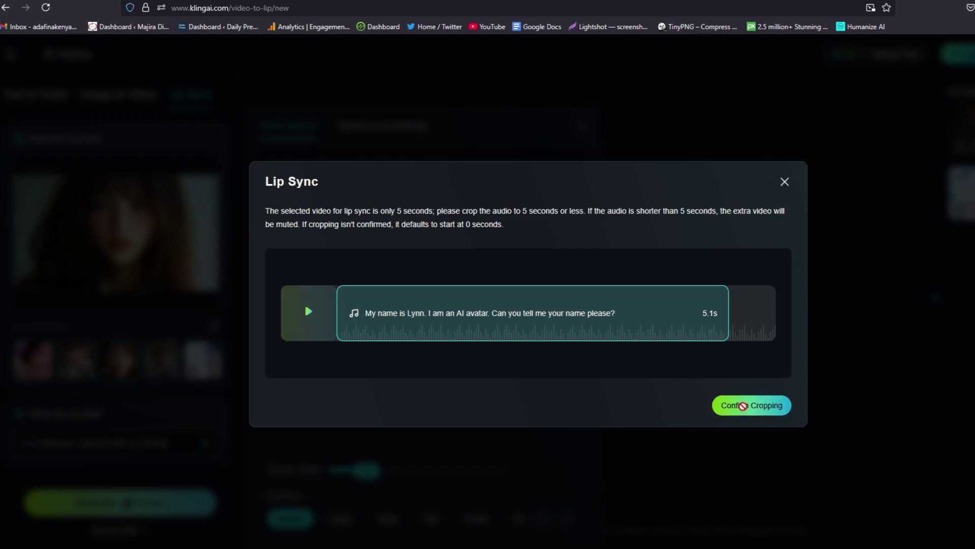
pyautogui.click(742, 405)
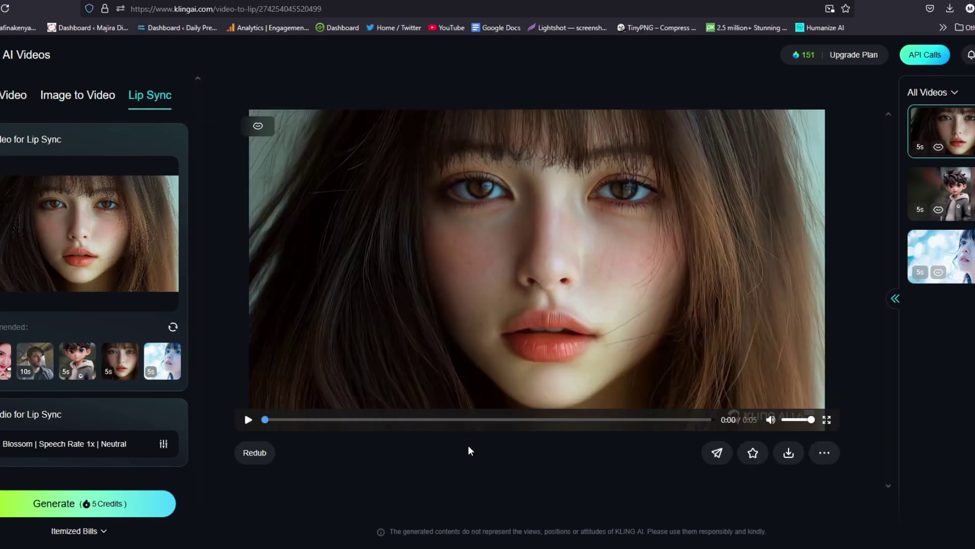
# Step: Play back the generated lip-sync video of the brown-haired woman to check the mouth movement
pyautogui.click(249, 420)
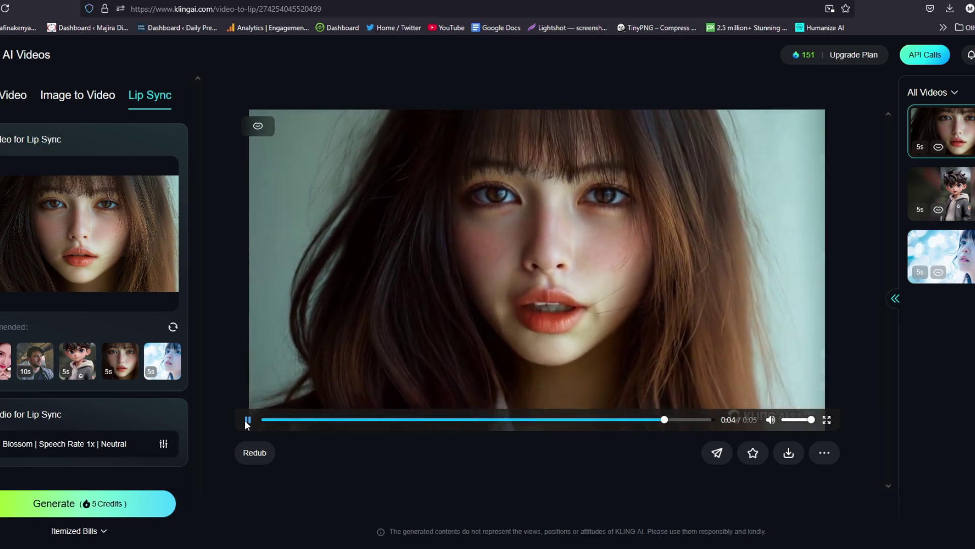
pyautogui.click(247, 419)
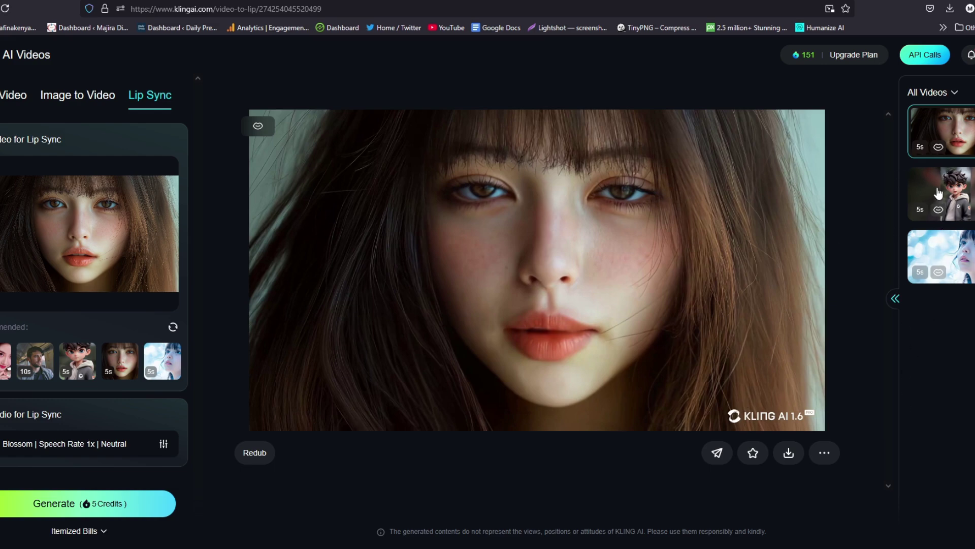
pyautogui.moveTo(551, 248)
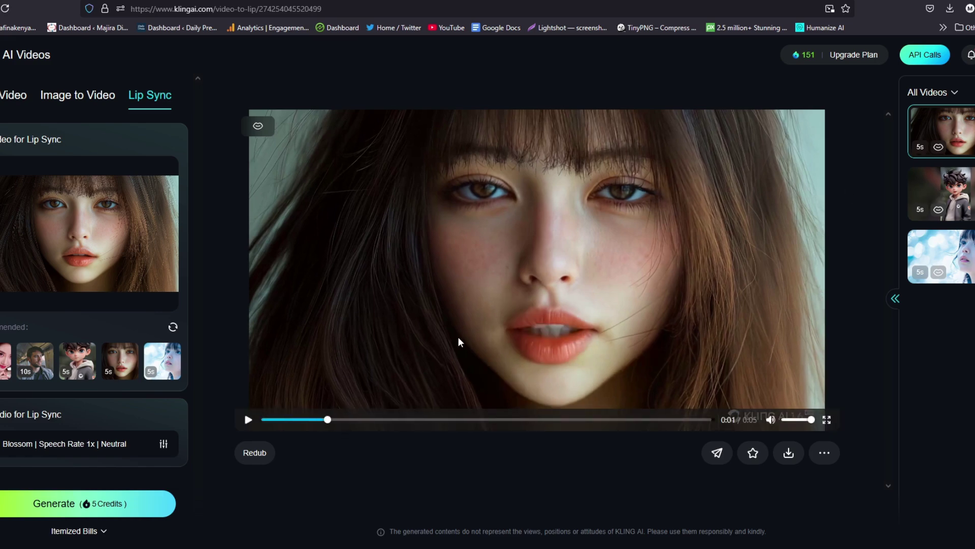
# Step: View the earlier lip-sync videos of the animated boy and the girl in light blue, allowing the uploaded video's replacement
pyautogui.click(964, 194)
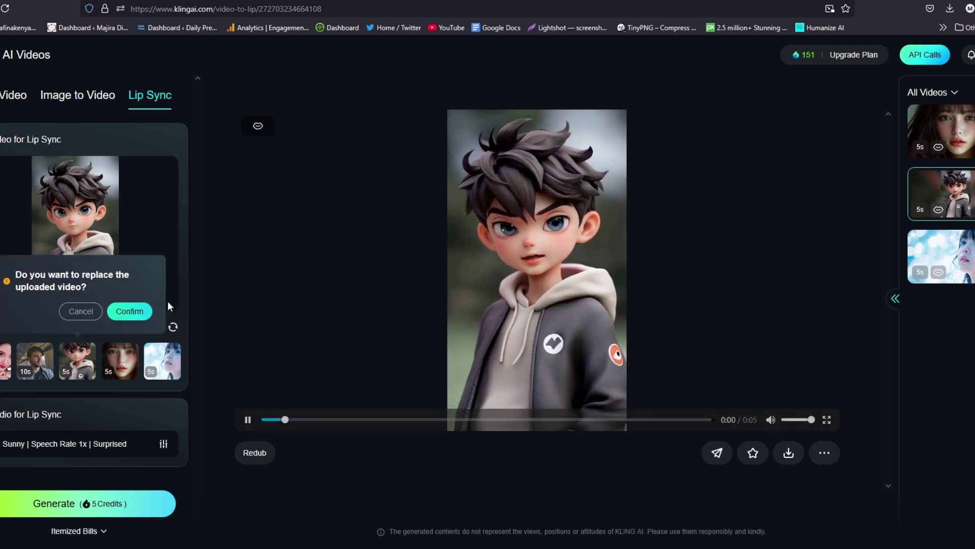
pyautogui.click(129, 311)
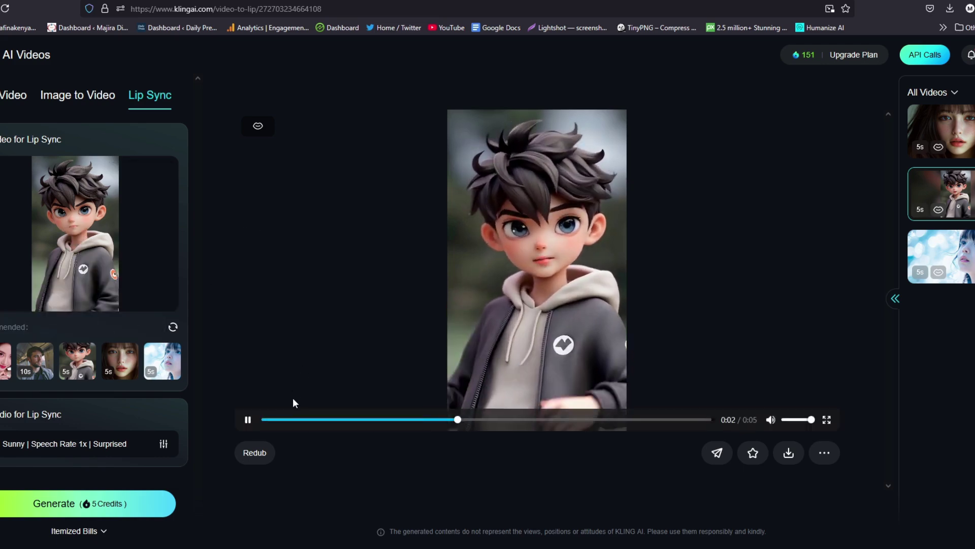
pyautogui.click(959, 263)
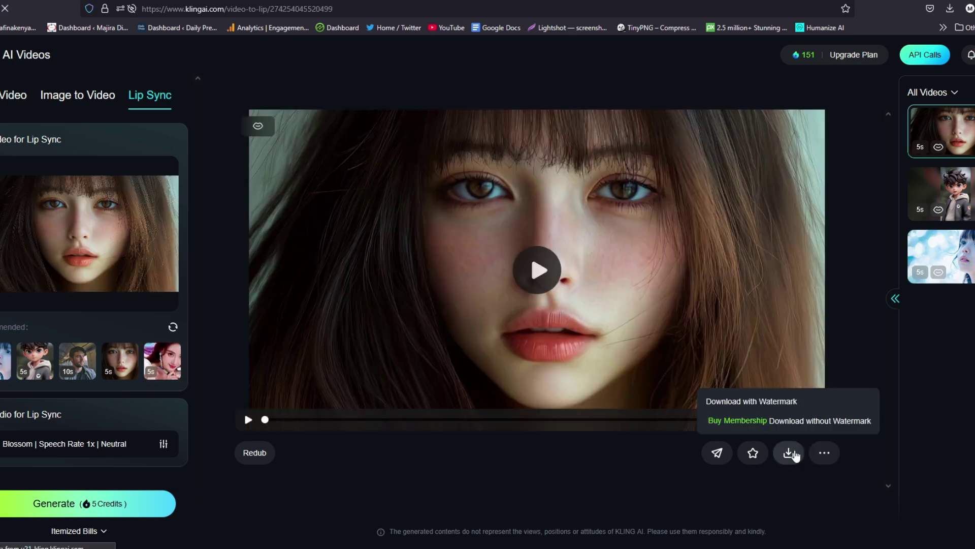
# Step: Download the generated lip-sync video of the brown-haired woman with the watermark
pyautogui.click(752, 402)
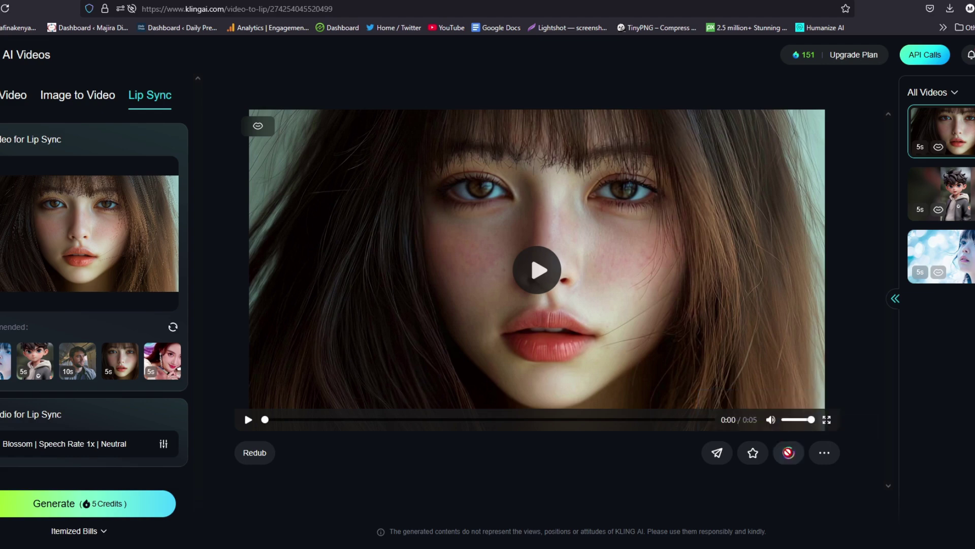